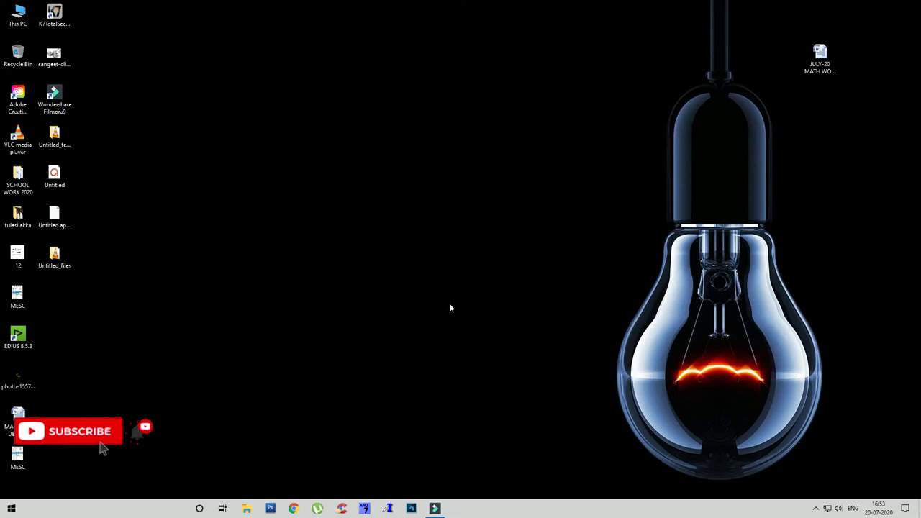
Open Chrome and search Google for filmora9.
click(294, 509)
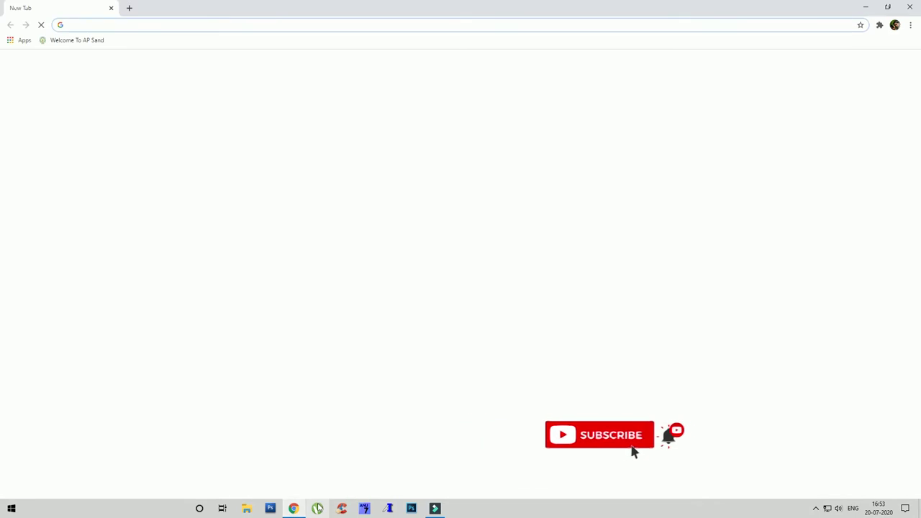
click(388, 206)
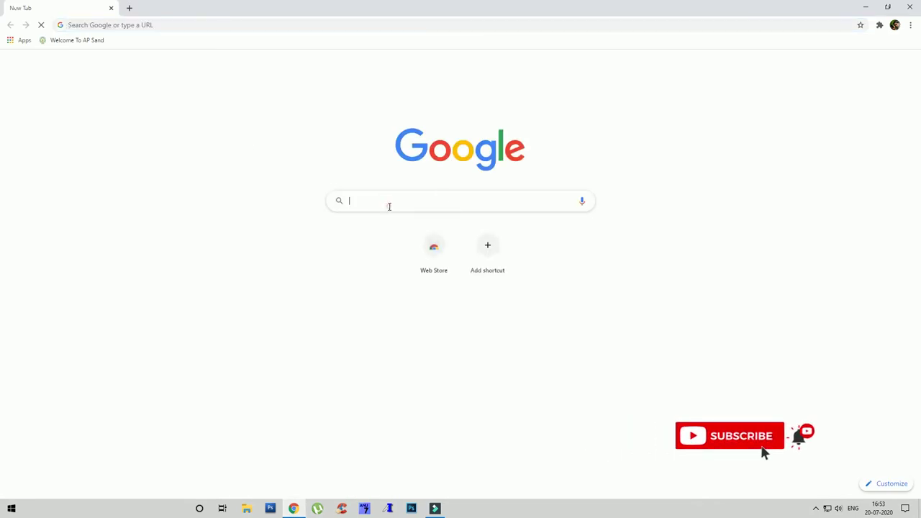
text(FILM)
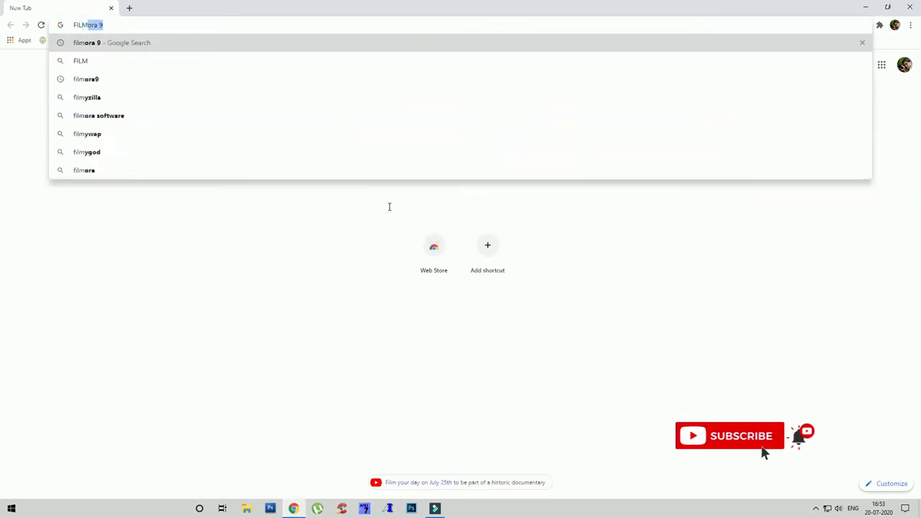
text(ORA 9)
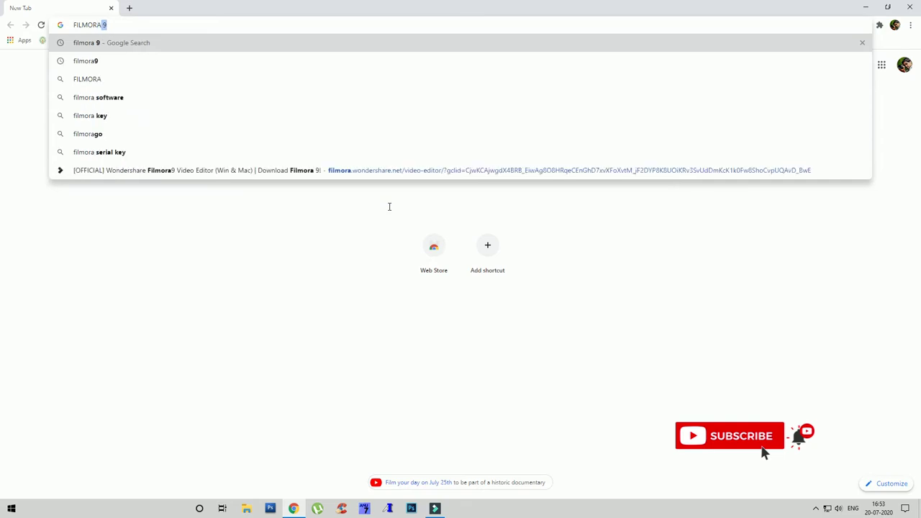
click(124, 69)
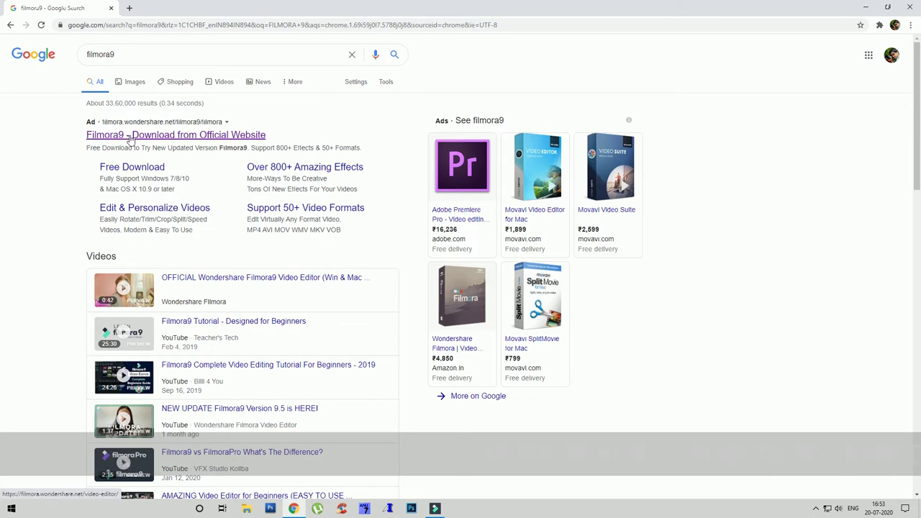
Open the official Filmora9 download page from the search results to view its download options, and minimize the browser.
click(131, 139)
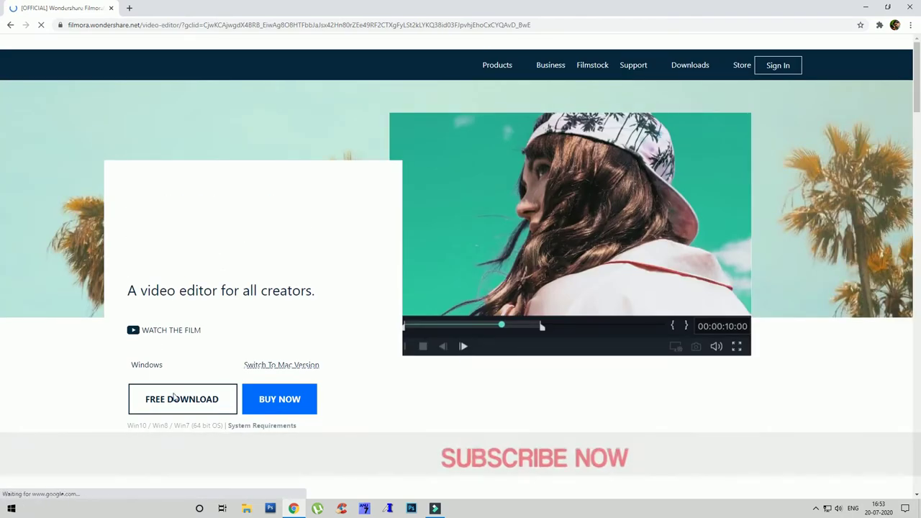
click(274, 406)
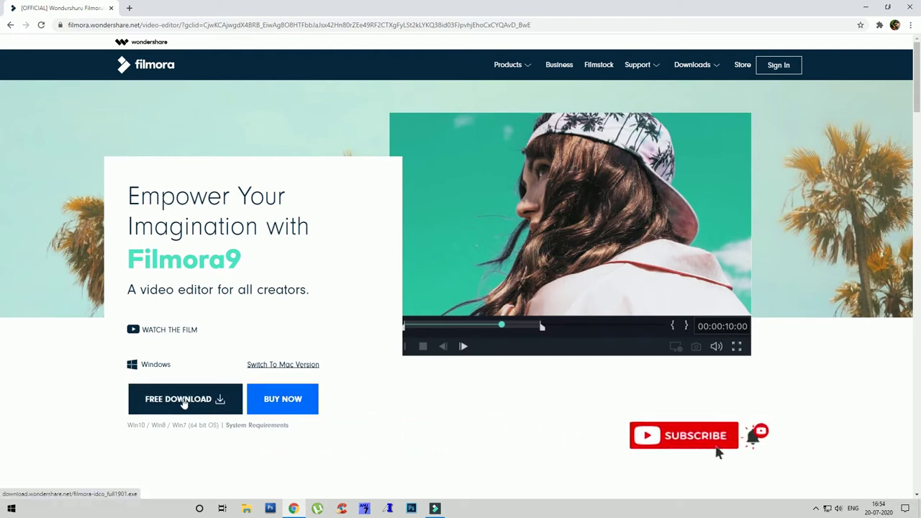
click(864, 8)
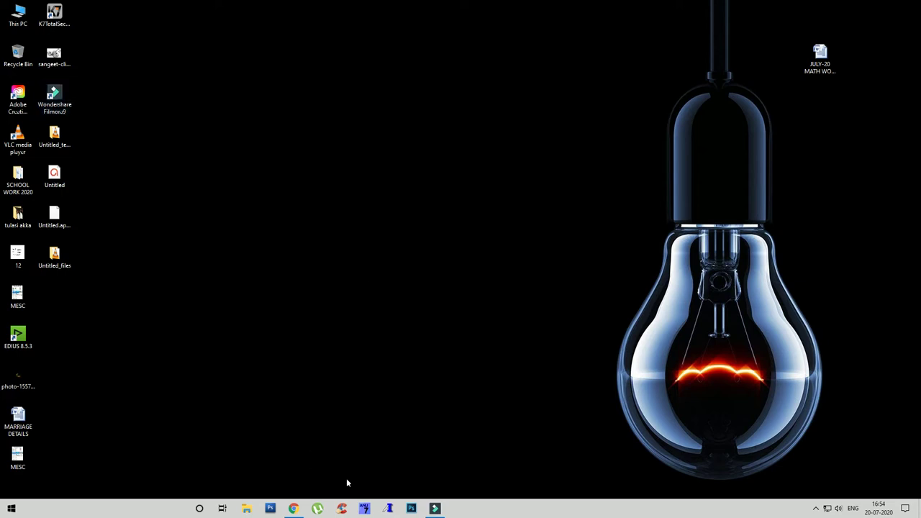
Switch to Wondershare Filmora9 and launch its PC screen recorder.
click(433, 509)
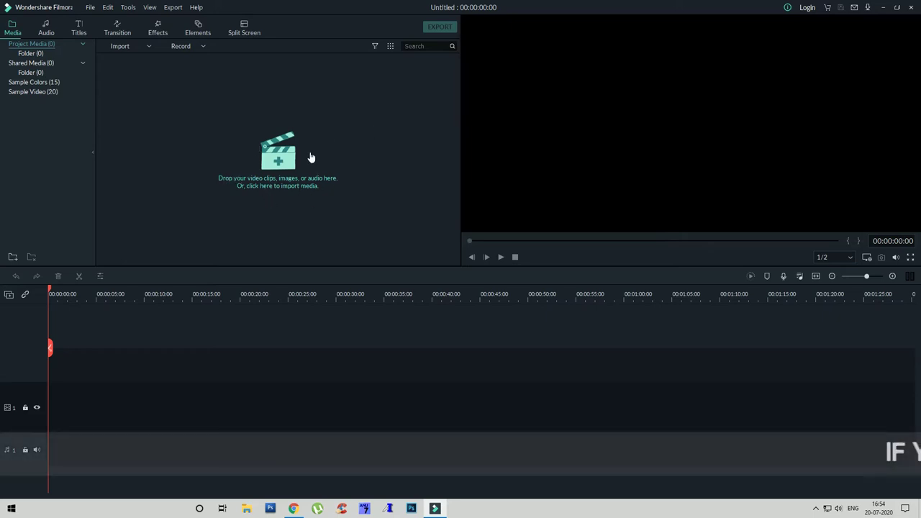
click(90, 8)
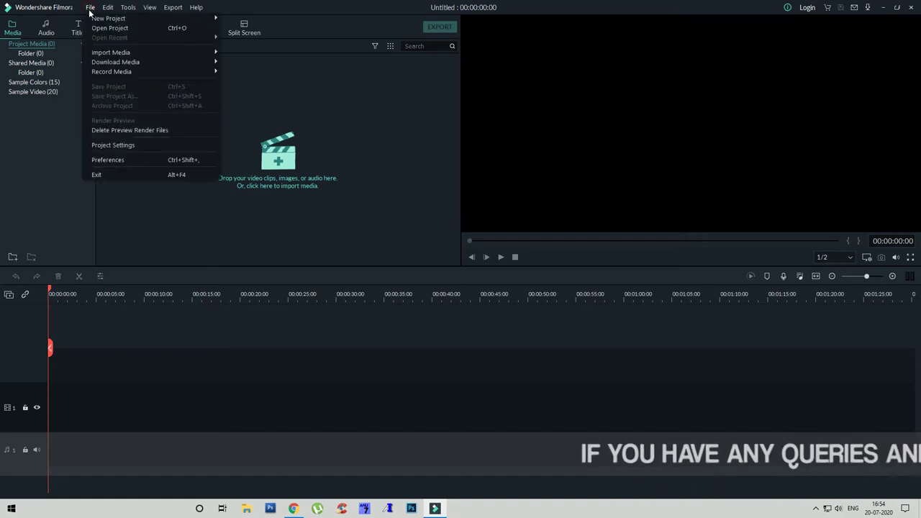
mouse_move(95, 74)
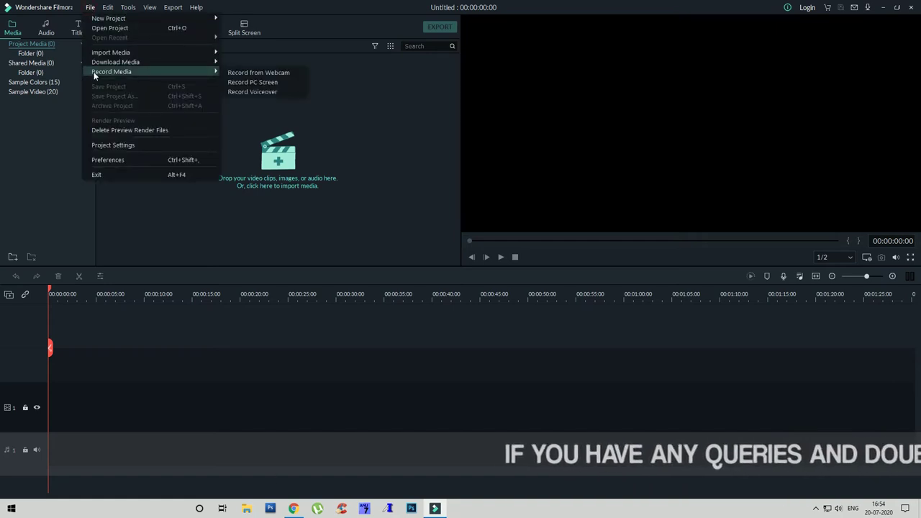
click(244, 85)
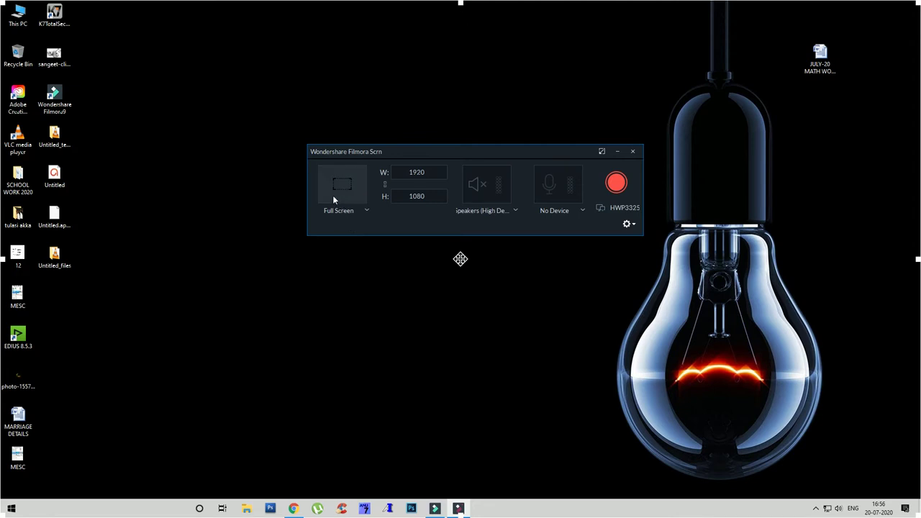
Set the capture area to Custom at 1280 × 720 and move the capture frame to the desktop's upper-left corner.
click(367, 209)
click(357, 232)
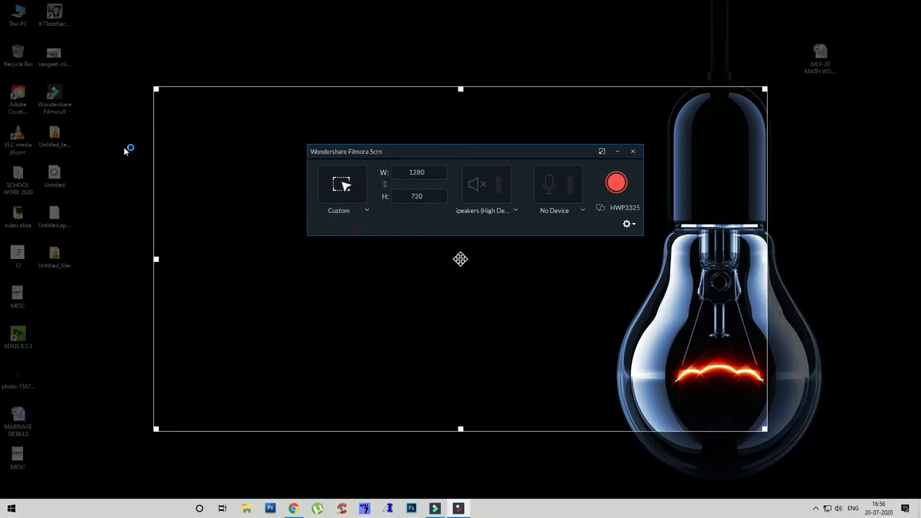
drag(280, 204, 126, 160)
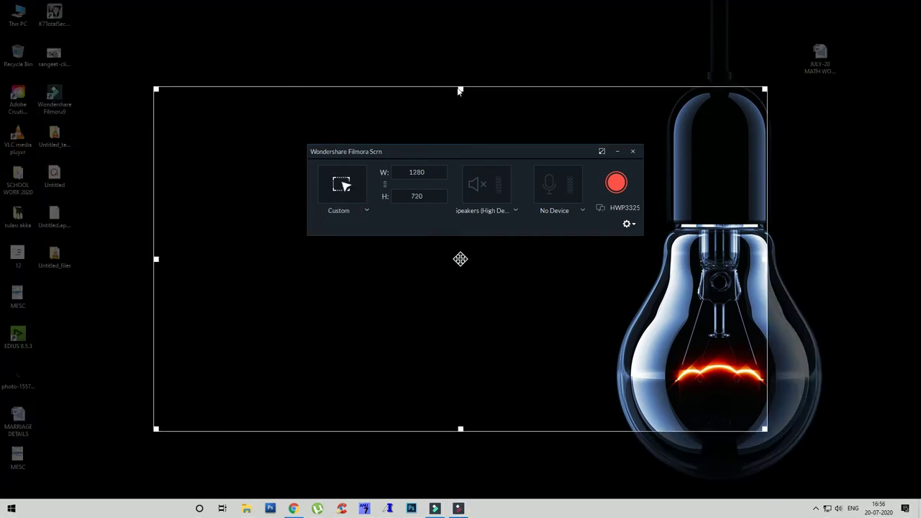
drag(461, 259, 242, 158)
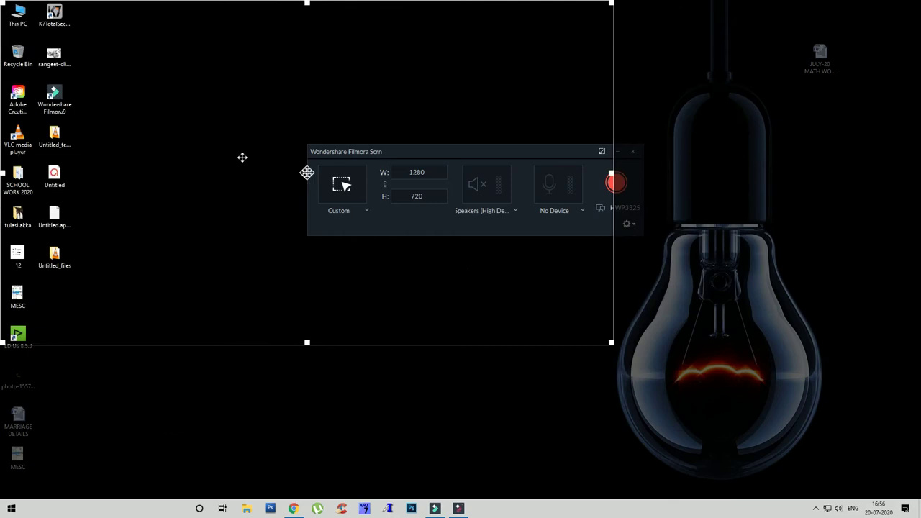
drag(240, 157, 191, 154)
Try the Target Window capture mode with the desktop as the target.
click(366, 210)
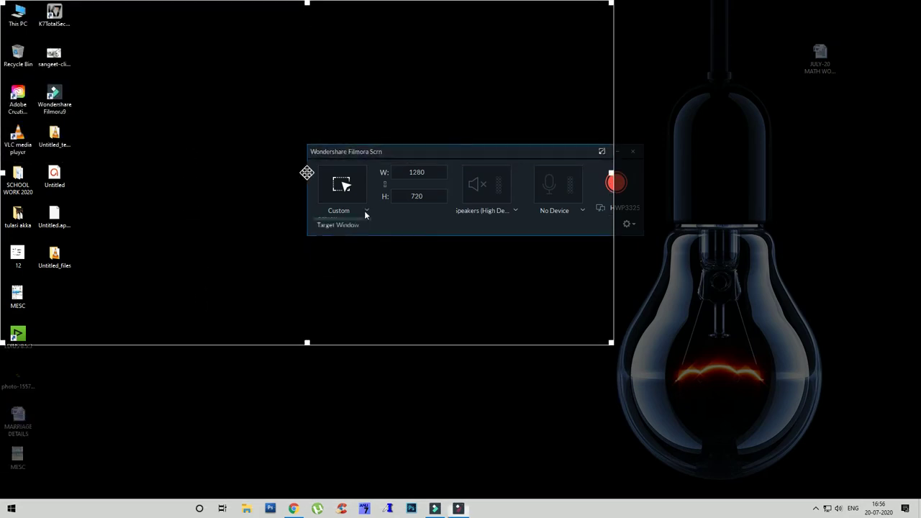
click(355, 241)
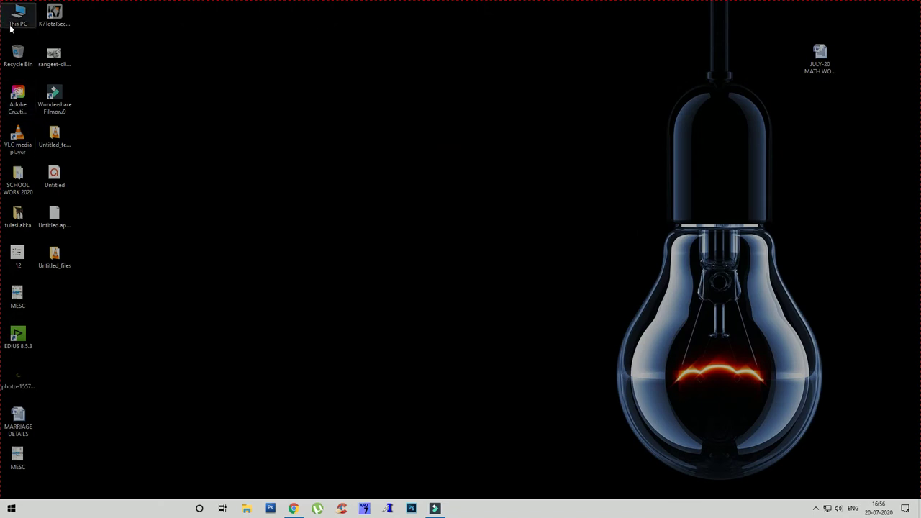
click(192, 161)
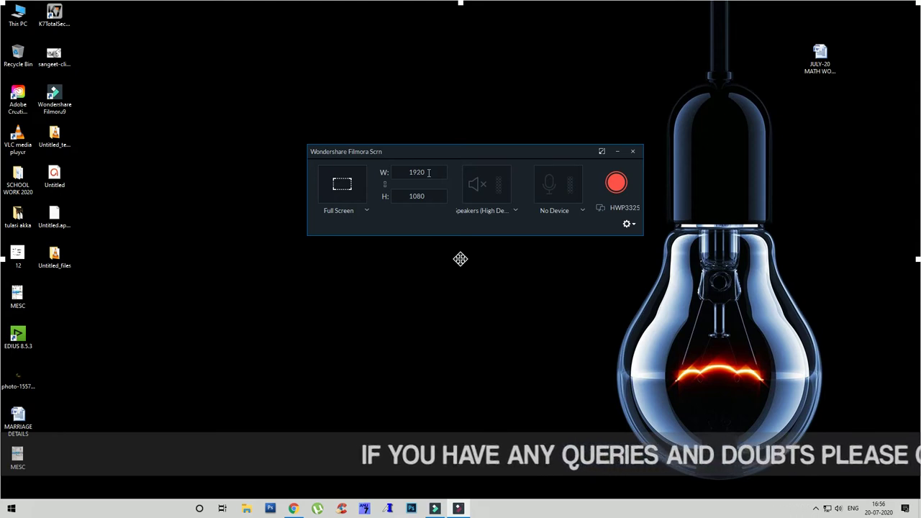
Turn on speaker audio capture and review the frame rate and quality options in the recorder settings.
click(484, 185)
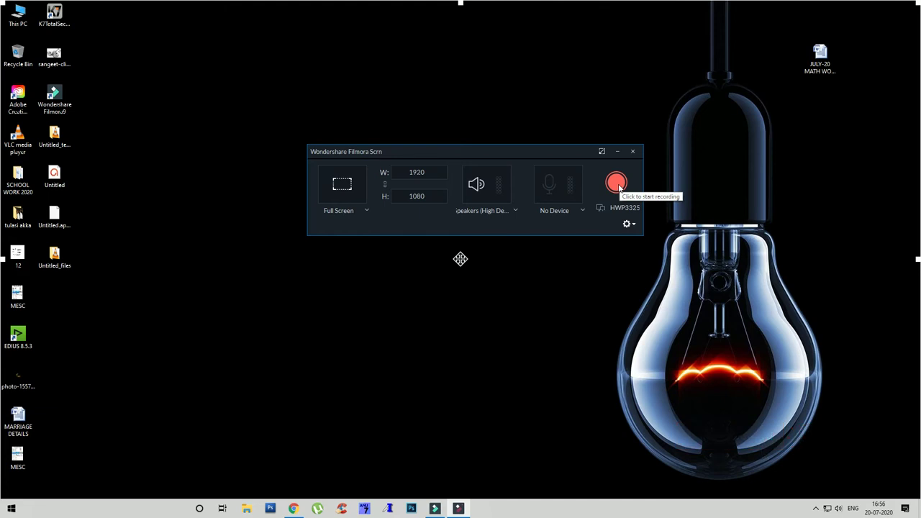
click(628, 225)
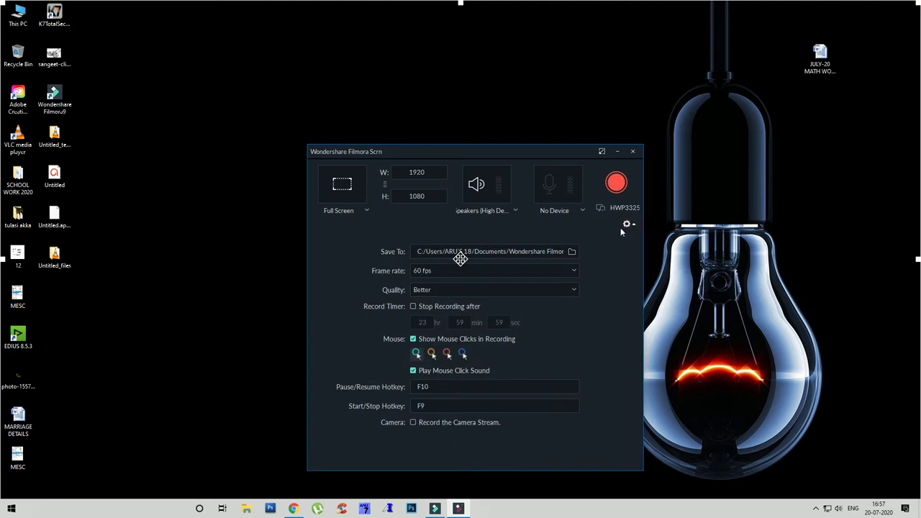
click(557, 269)
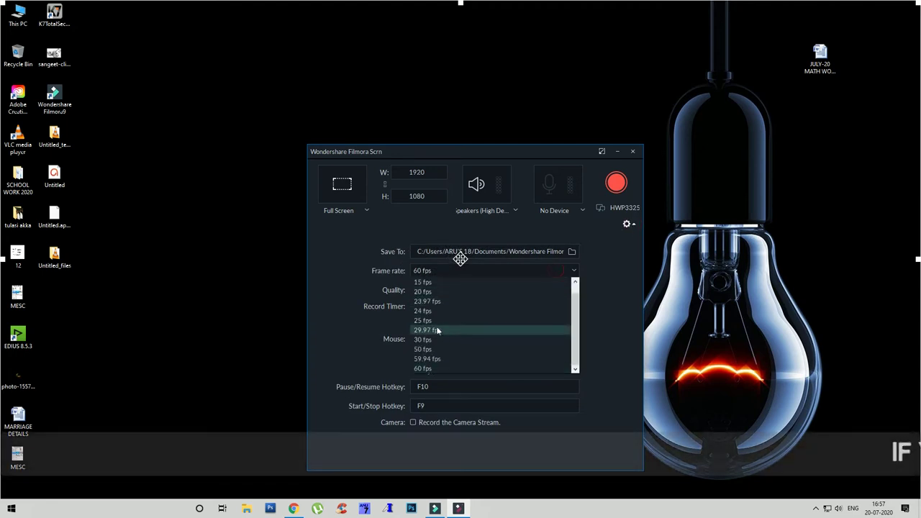
click(615, 290)
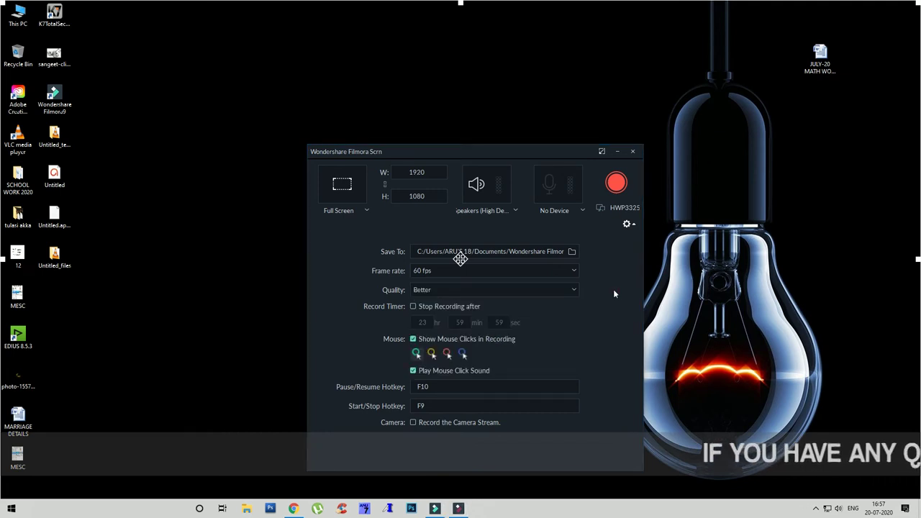
click(423, 291)
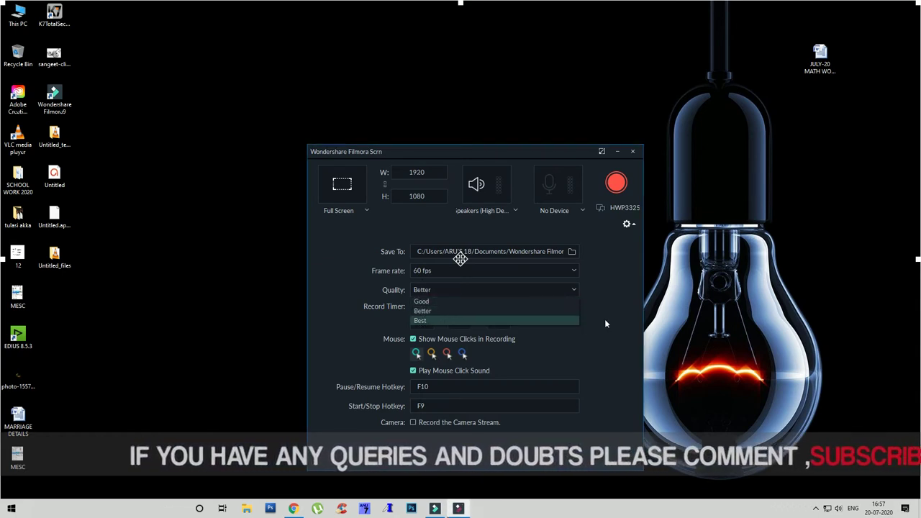
click(525, 311)
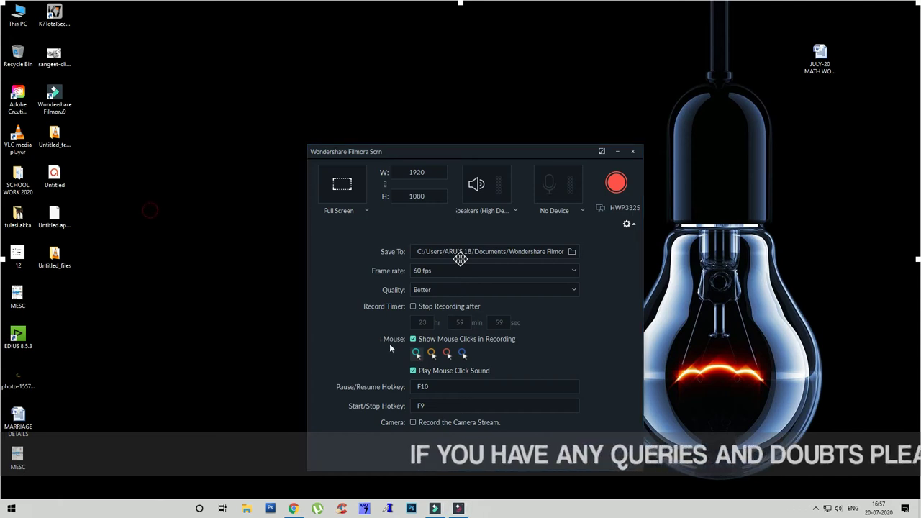
Set the mouse click highlight to the blue style and collapse the recorder settings.
click(431, 352)
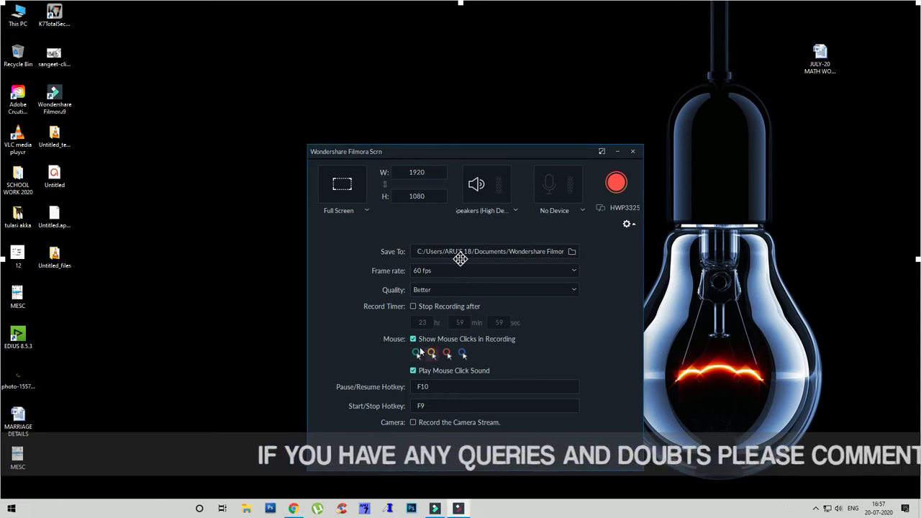
click(463, 353)
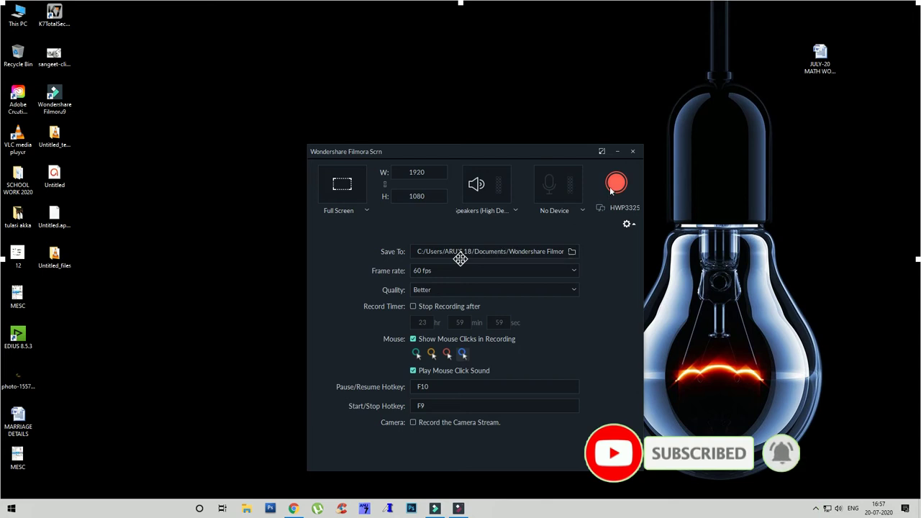
click(632, 223)
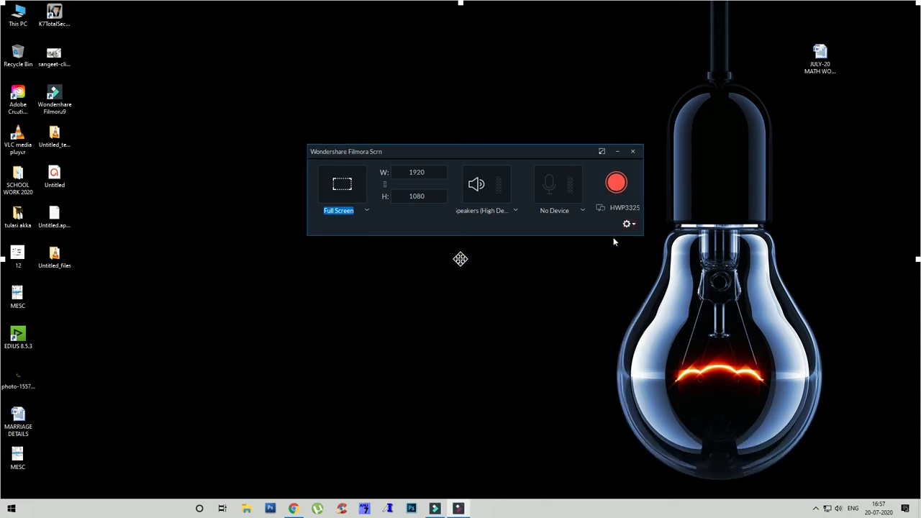
Start the screen recording and demonstrate some desktop activity by browsing the J: drive in This PC, closing the window at the end.
click(616, 184)
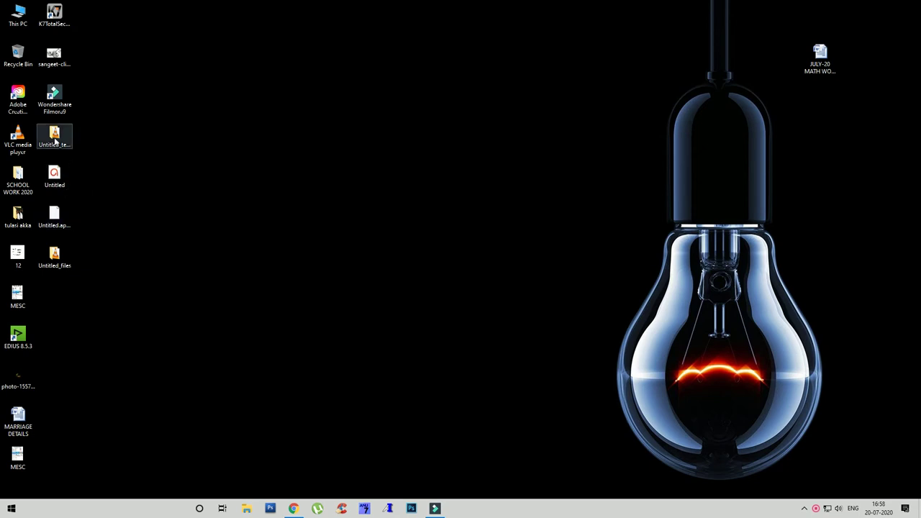
click(27, 21)
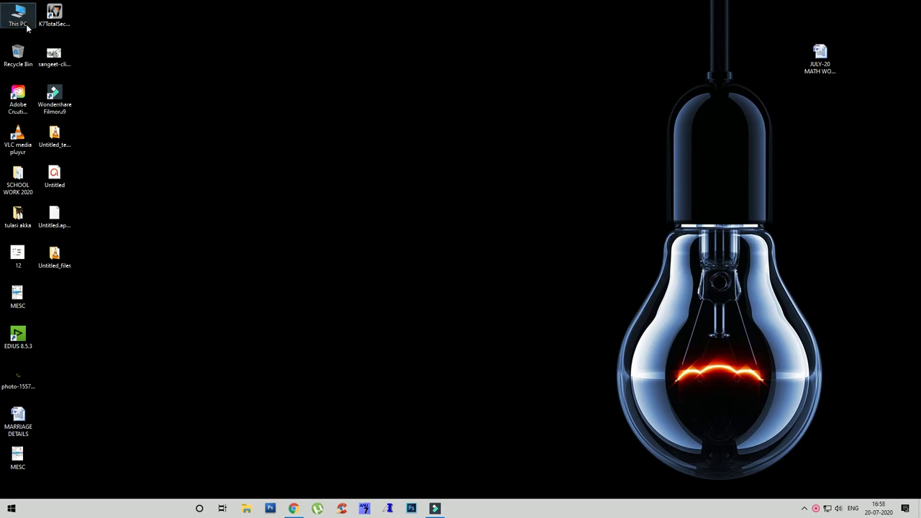
right_click(190, 82)
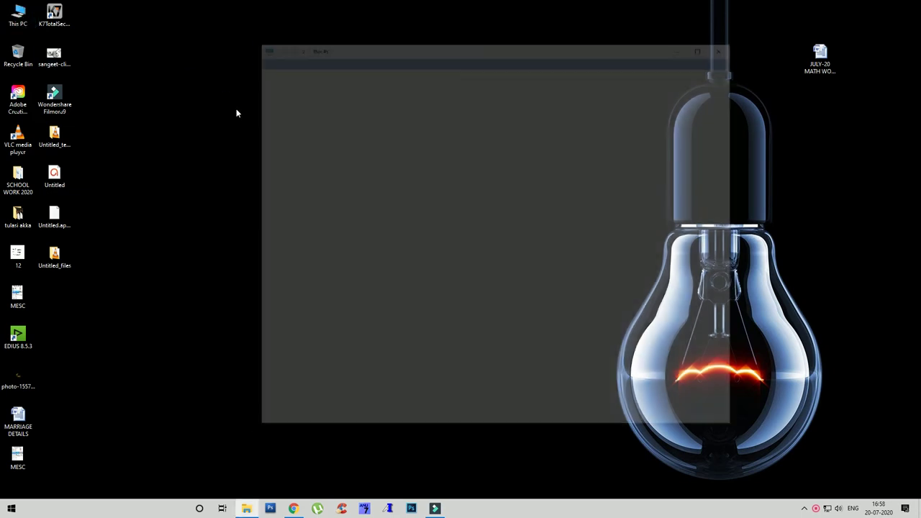
click(254, 110)
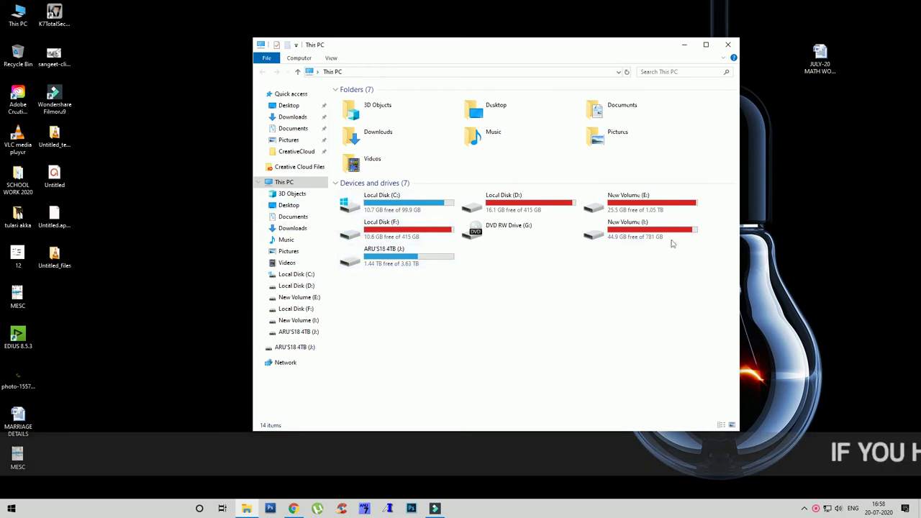
double_click(420, 266)
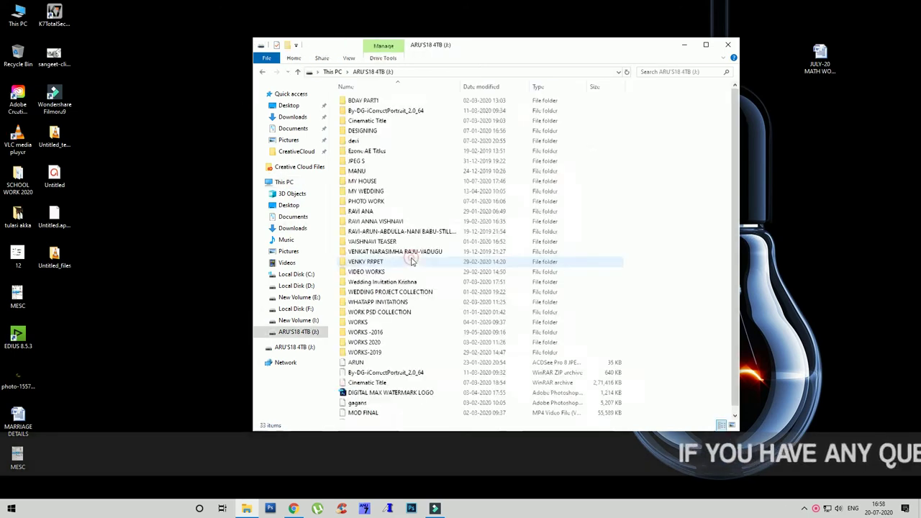
click(263, 72)
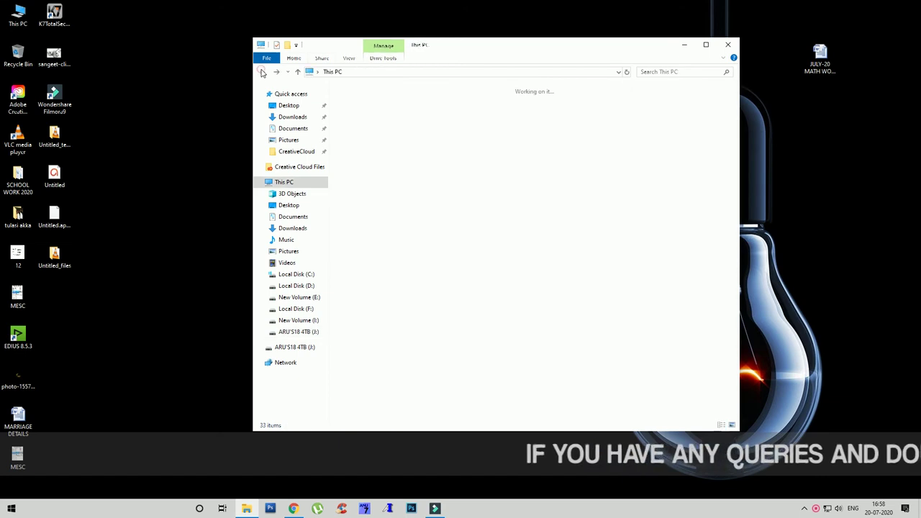
click(726, 44)
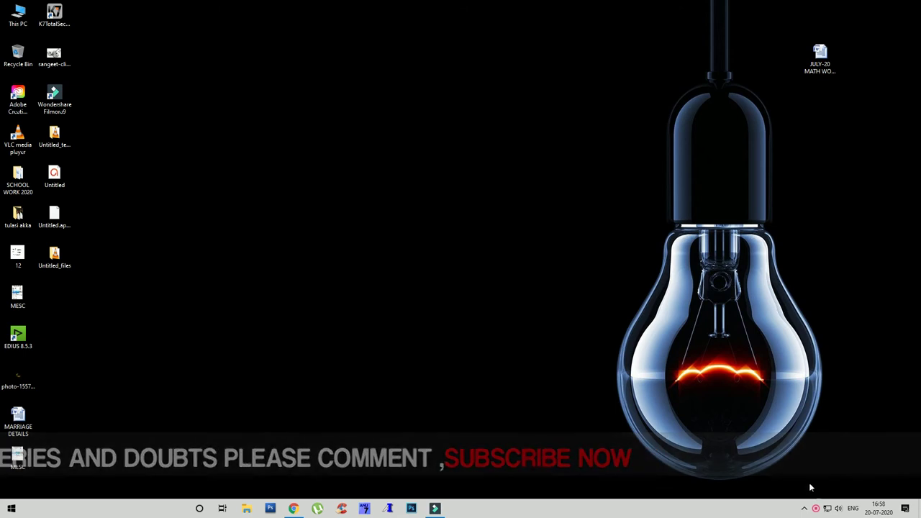
Move the screen recorder's notification icon into the hidden icons area.
mouse_move(817, 511)
mouse_down()
mouse_move(806, 512)
mouse_move(827, 496)
mouse_up()
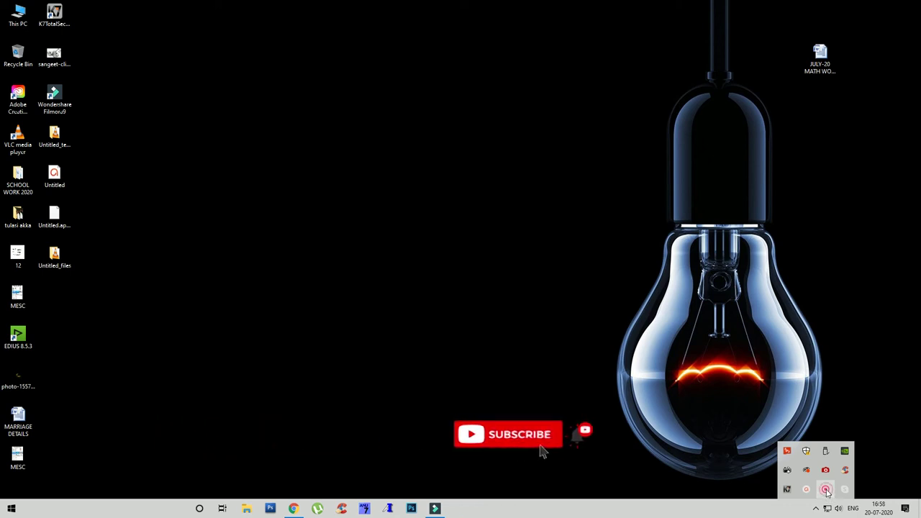
Reopen the screen recorder from the hidden notification icons and stop the recording.
right_click(826, 491)
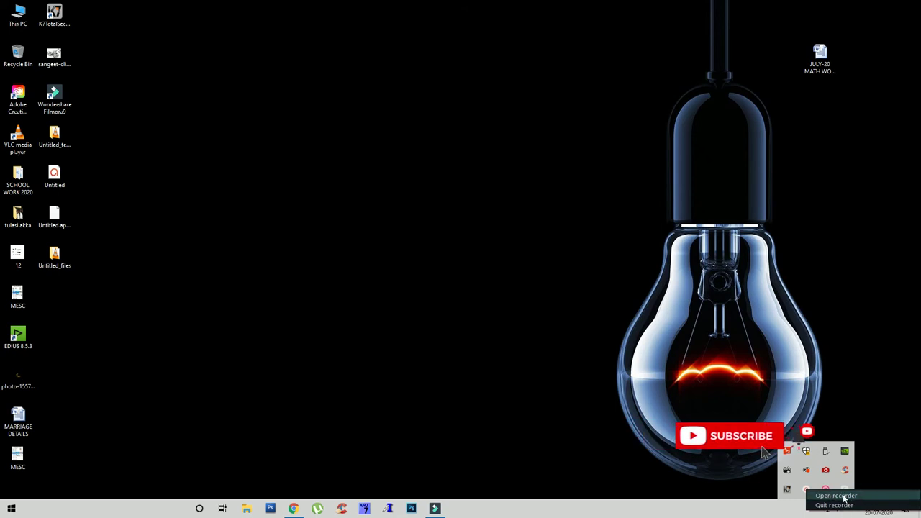
click(837, 496)
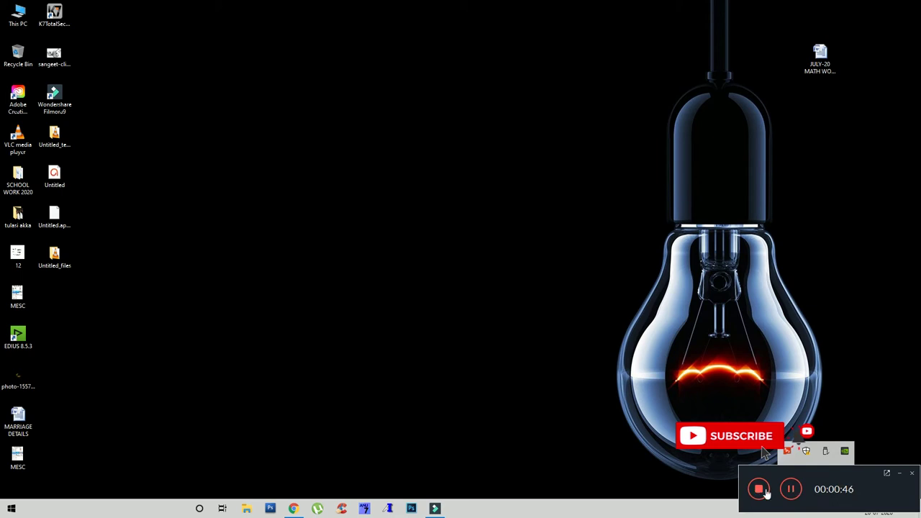
click(760, 490)
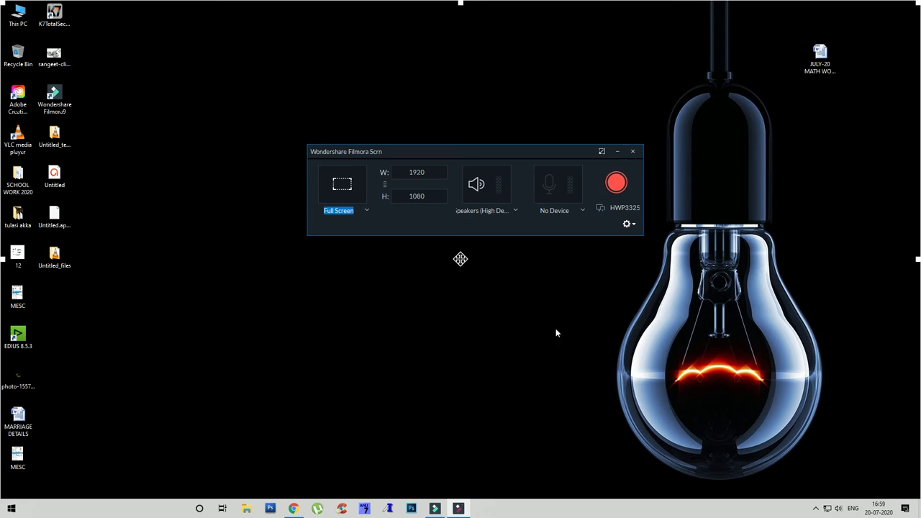
Switch to the Filmora9 editor and play the newly recorded clip from the project media in the preview.
mouse_move(459, 511)
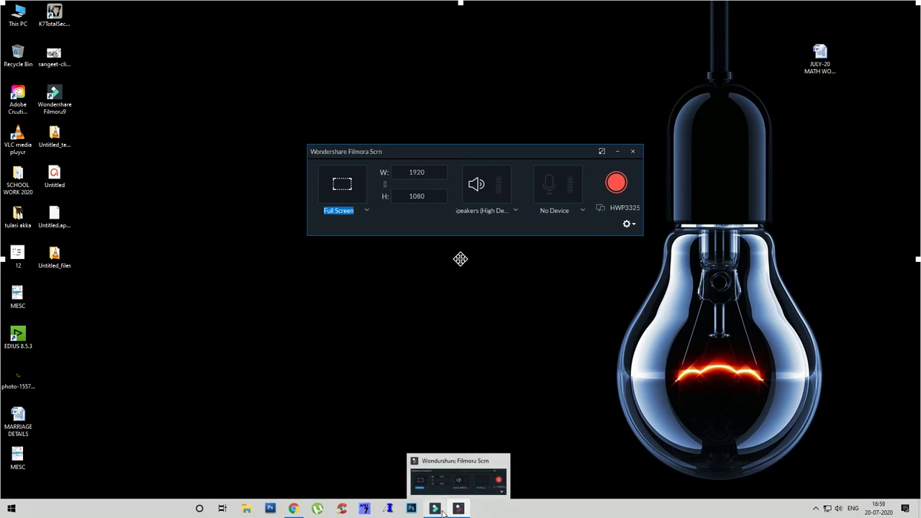
click(435, 508)
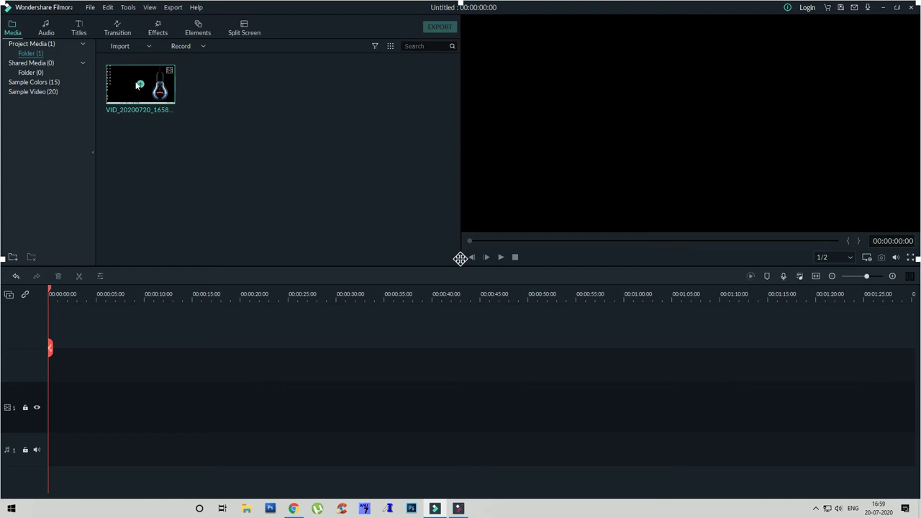
double_click(137, 85)
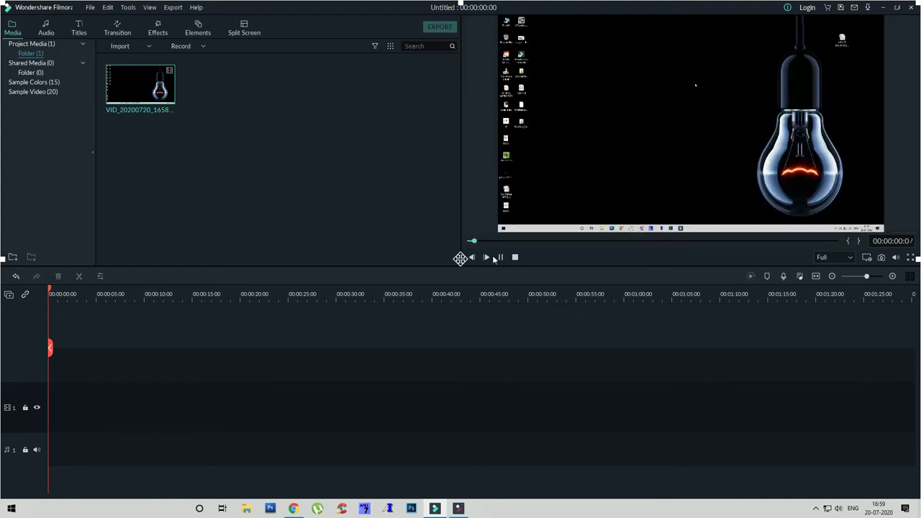